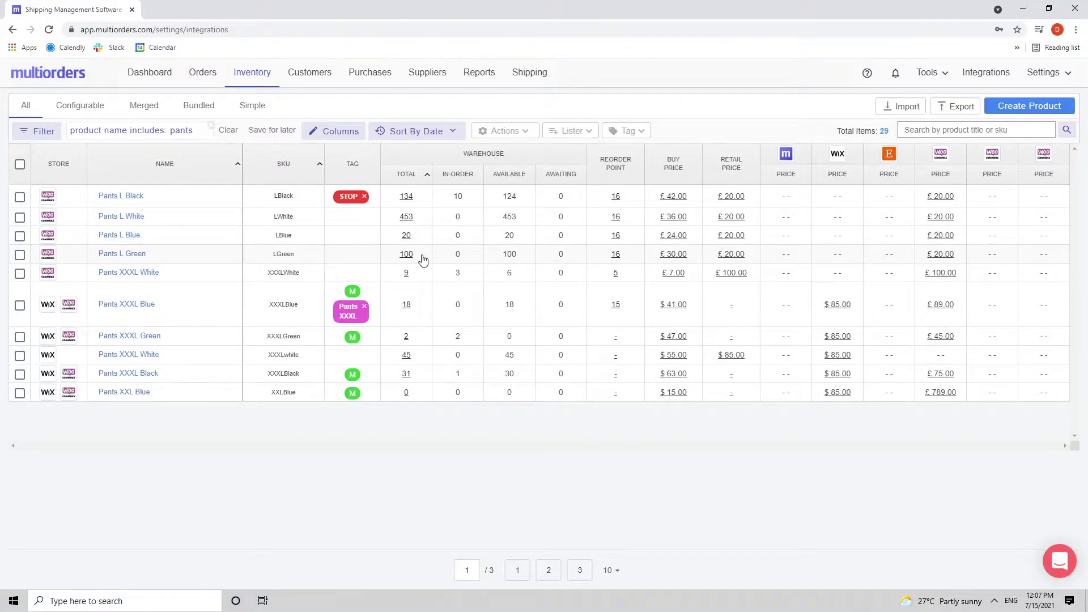
Step: Open Pants L White's product details and highlight its warehouse names and addresses
click(406, 217)
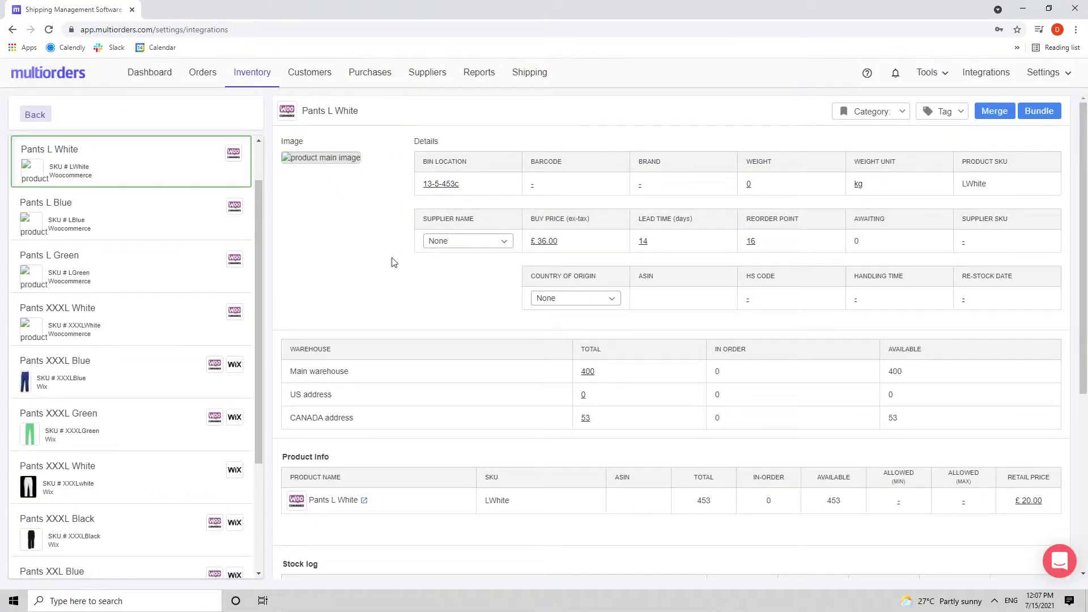
scroll(395, 272, down, 1)
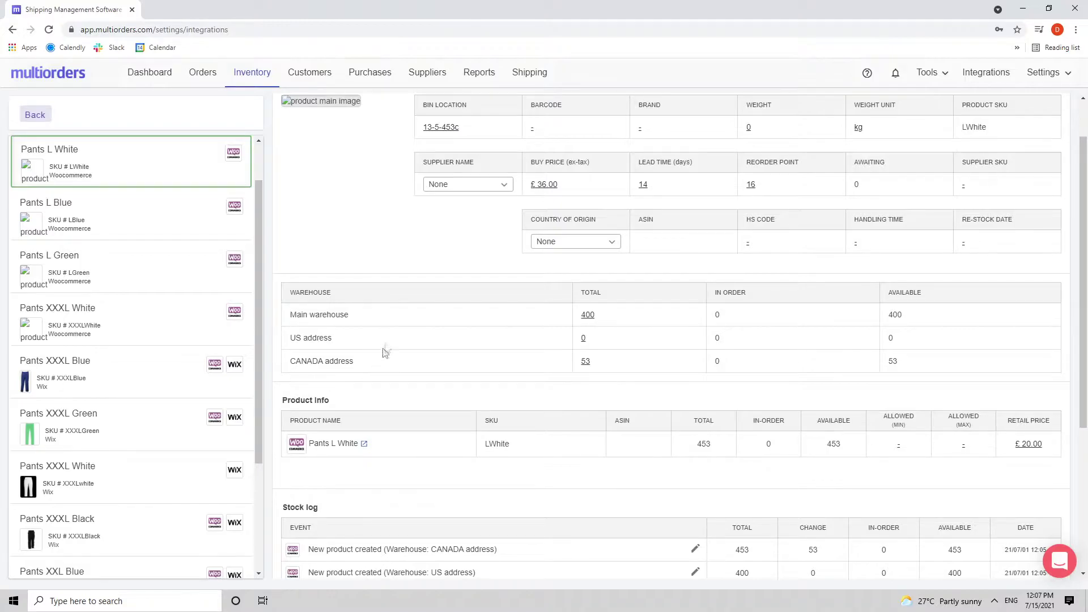
drag(365, 320, 285, 324)
drag(351, 340, 289, 340)
drag(368, 367, 297, 363)
Step: Change the Main warehouse stock from 400 to 350 and return to the inventory list
click(591, 316)
drag(597, 317, 499, 314)
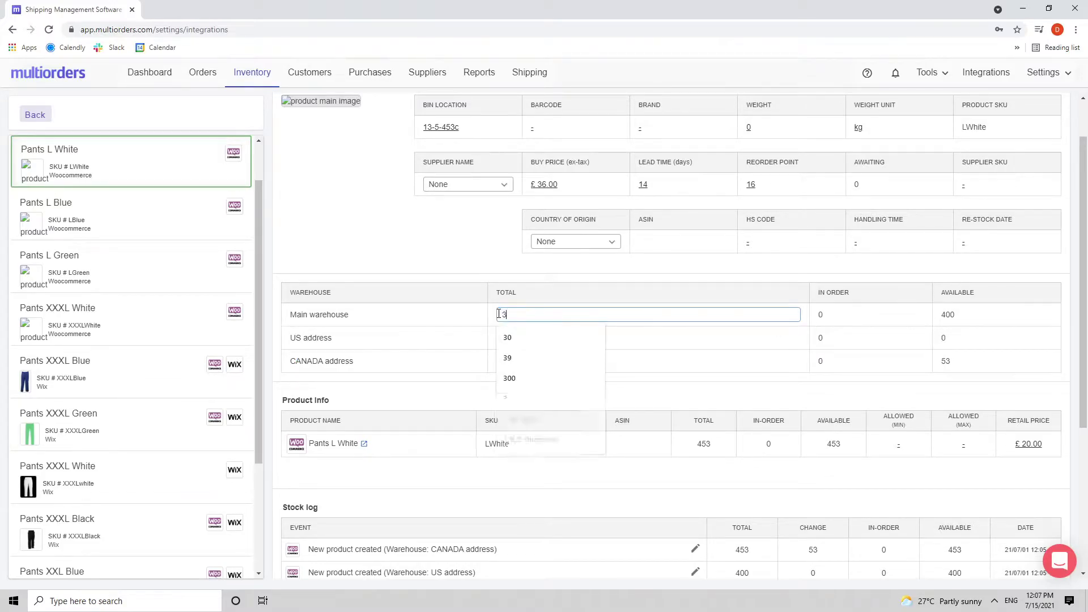
text(350)
key(Return)
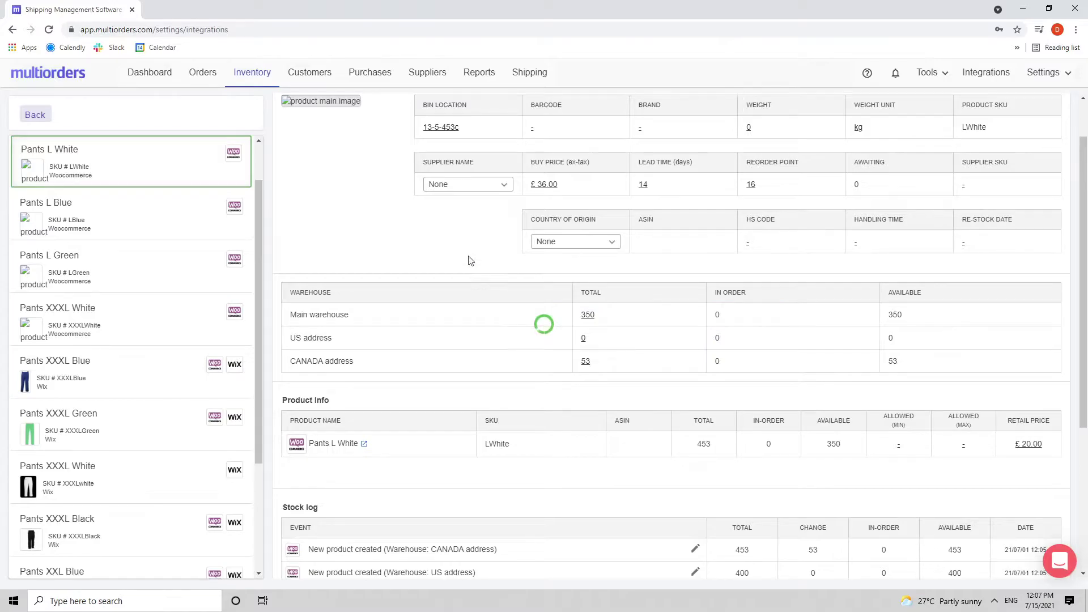
click(266, 77)
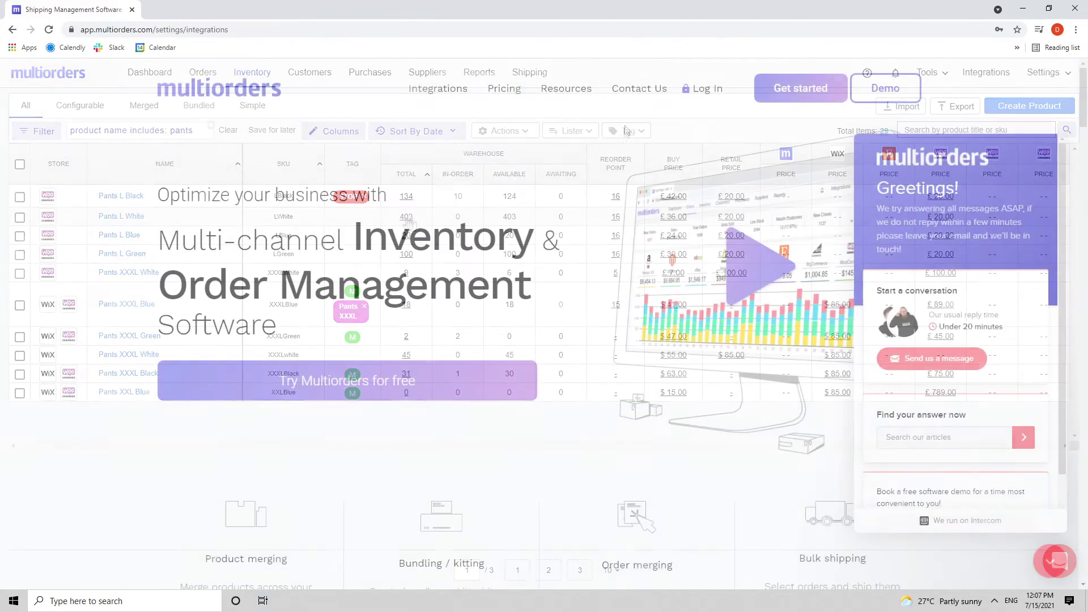
Step: Visit the Contact Us page, then go to the Multiorders home page via the logo
click(640, 91)
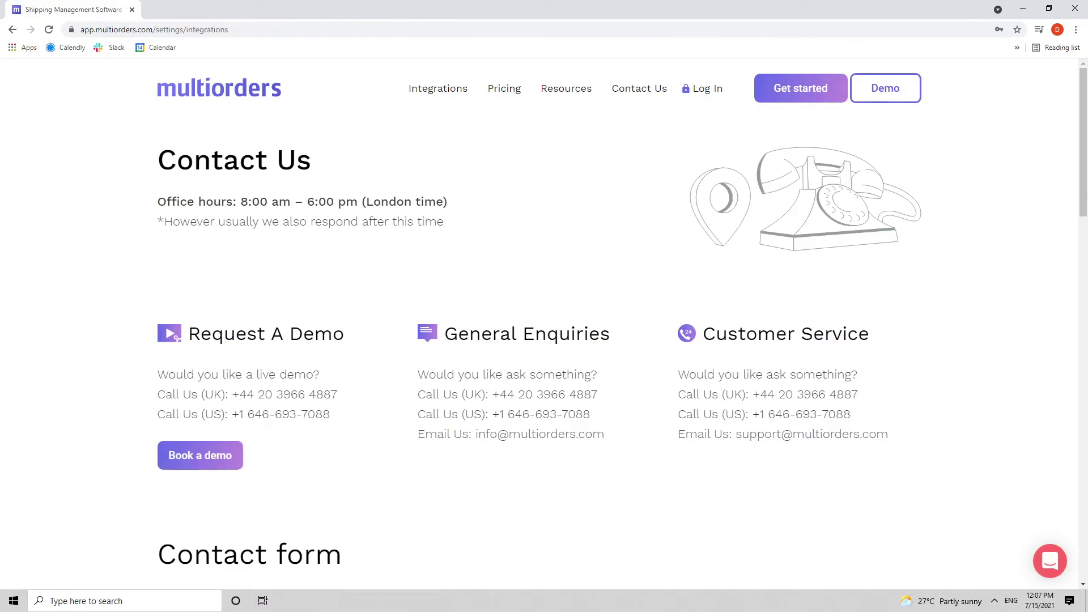
click(219, 88)
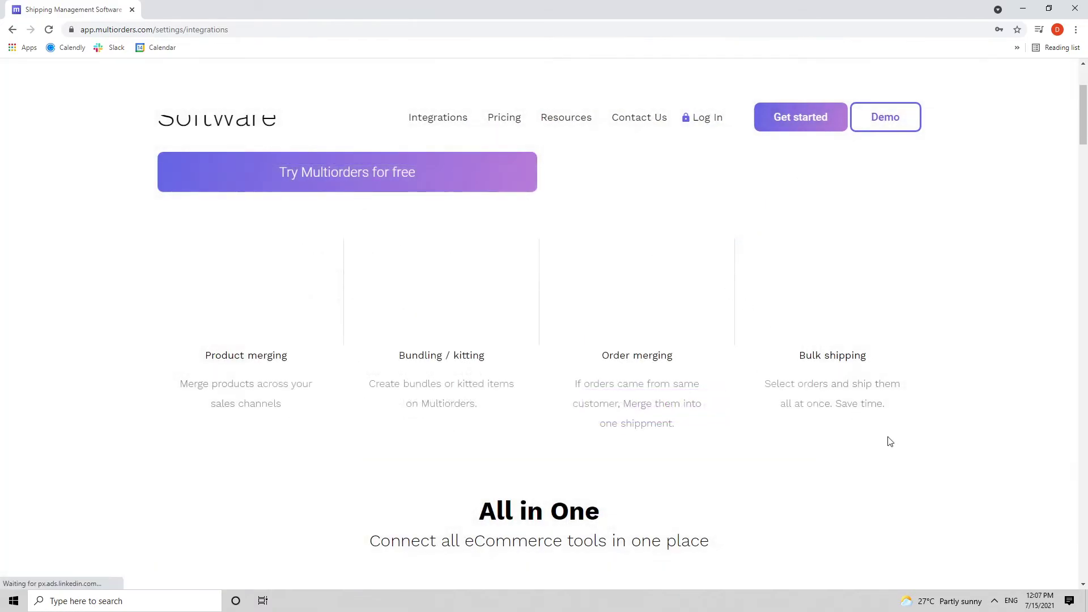